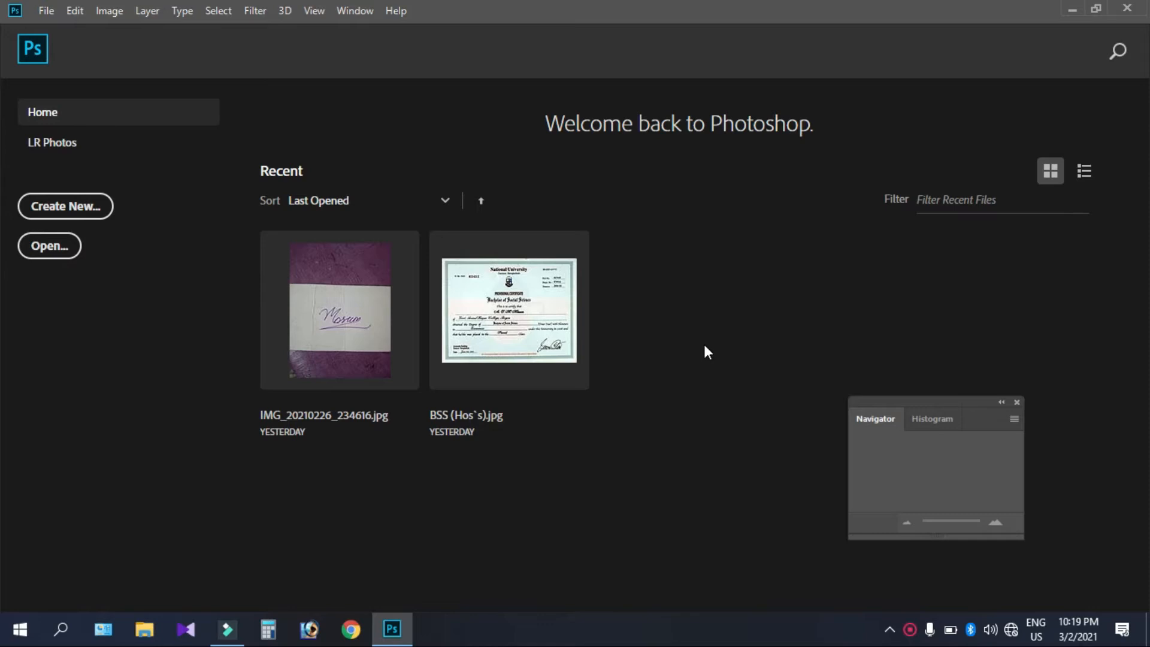
Step: Open BSS (Hos's).jpg and zoom to about 142% on the Roll No. area
{"action": "left_click", "coordinate": [509, 306]}
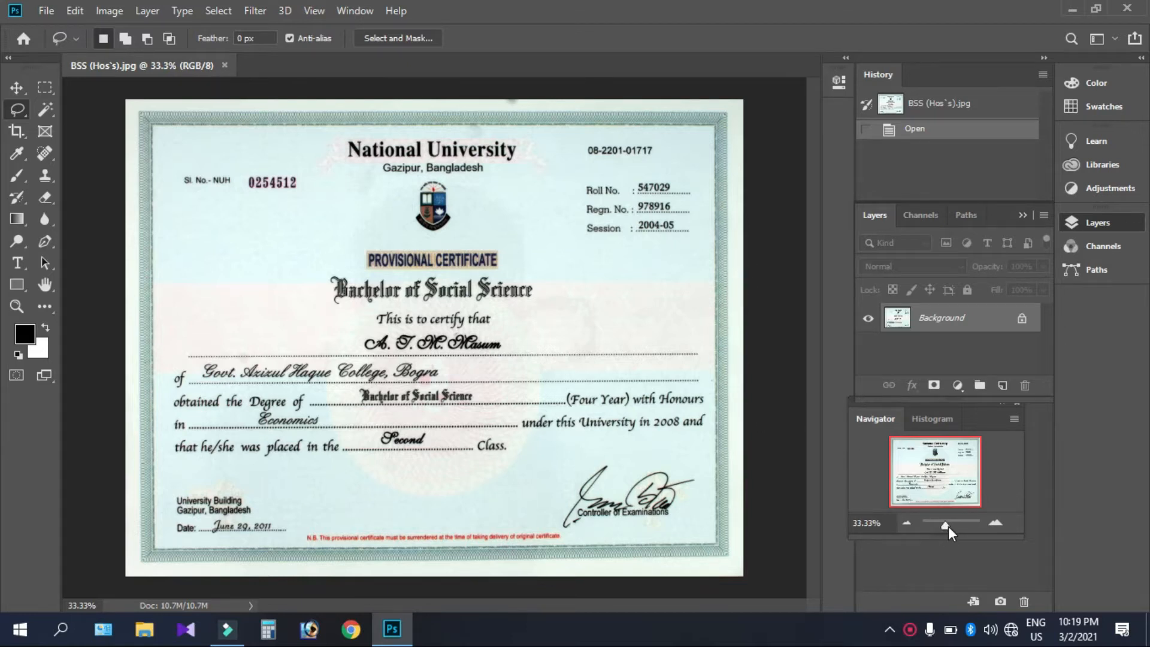
{"action": "left_click_drag", "start_coordinate": [948, 527], "coordinate": [953, 526]}
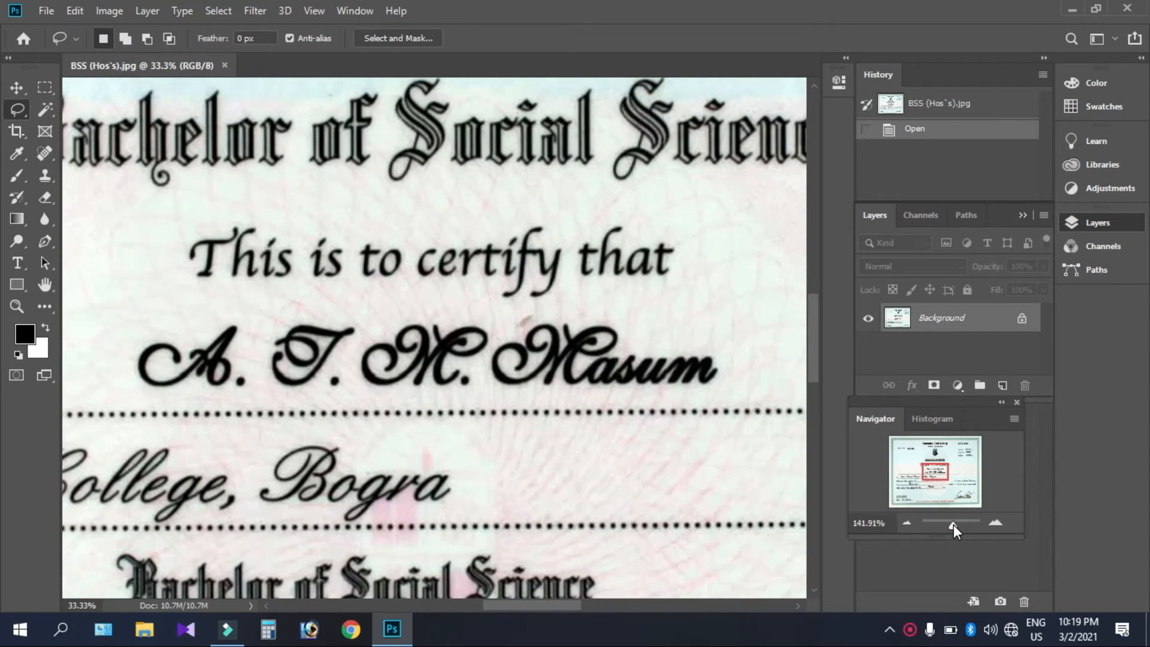
{"action": "left_click_drag", "start_coordinate": [942, 475], "coordinate": [969, 449]}
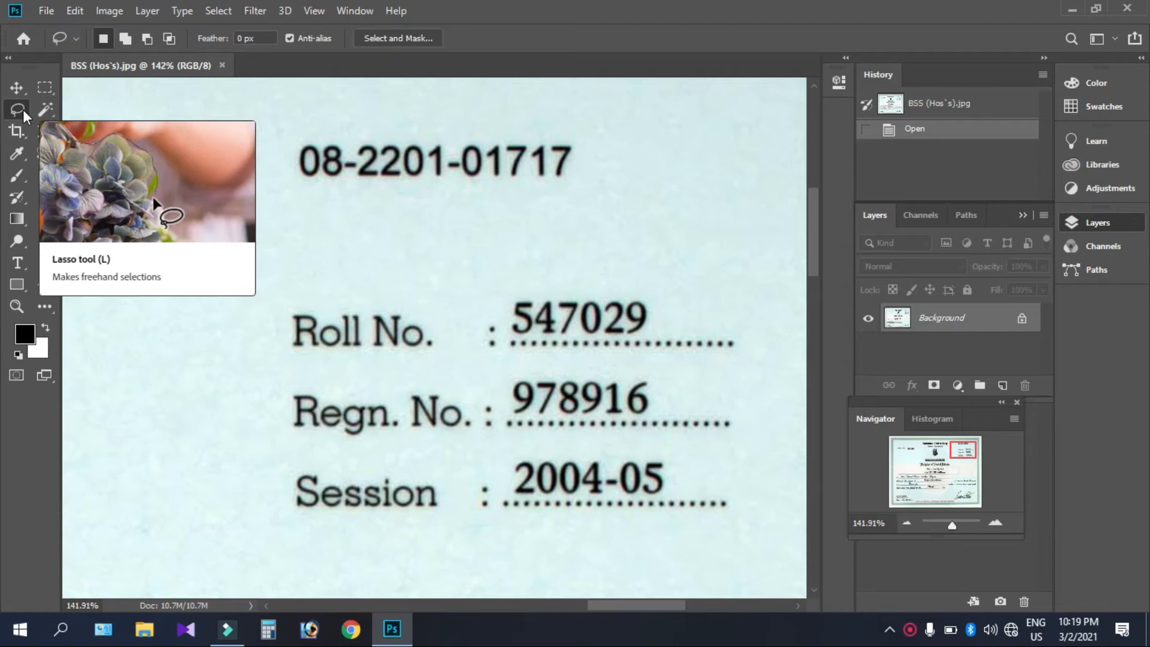
{"action": "left_click", "coordinate": [493, 285]}
{"action": "mouse_move", "coordinate": [523, 277]}
{"action": "left_mouse_down"}
{"action": "mouse_move", "coordinate": [639, 281]}
{"action": "mouse_move", "coordinate": [666, 307]}
{"action": "mouse_move", "coordinate": [668, 329]}
{"action": "mouse_move", "coordinate": [619, 342]}
{"action": "mouse_move", "coordinate": [502, 336]}
{"action": "mouse_move", "coordinate": [489, 277]}
{"action": "left_mouse_up"}
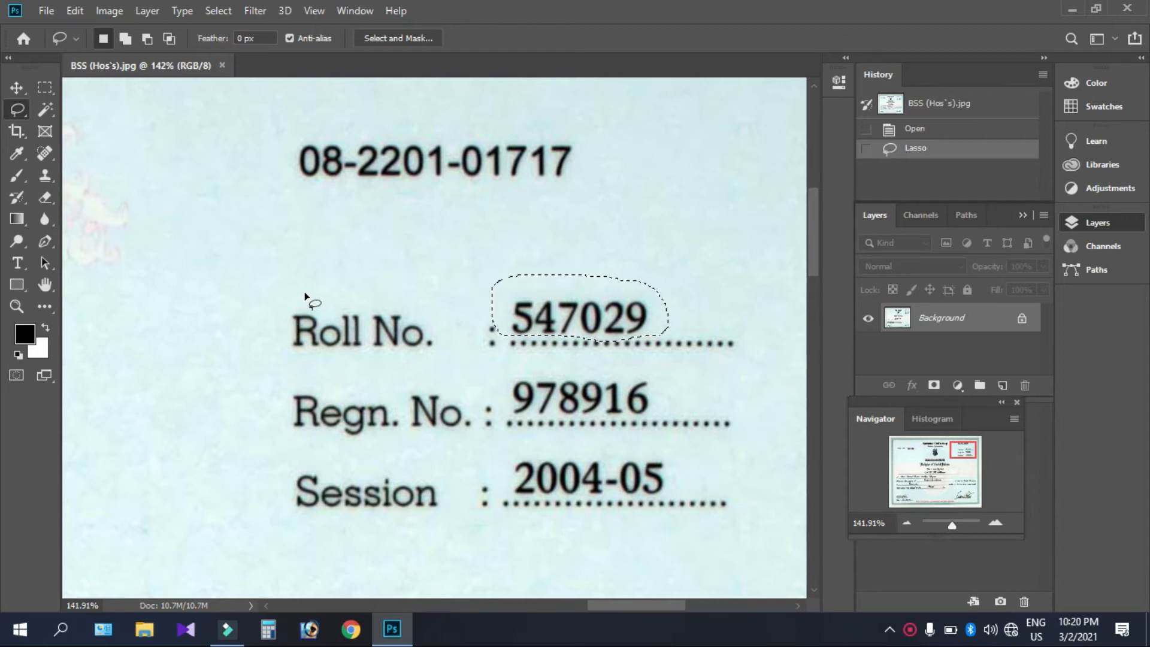
{"action": "left_click", "coordinate": [72, 12]}
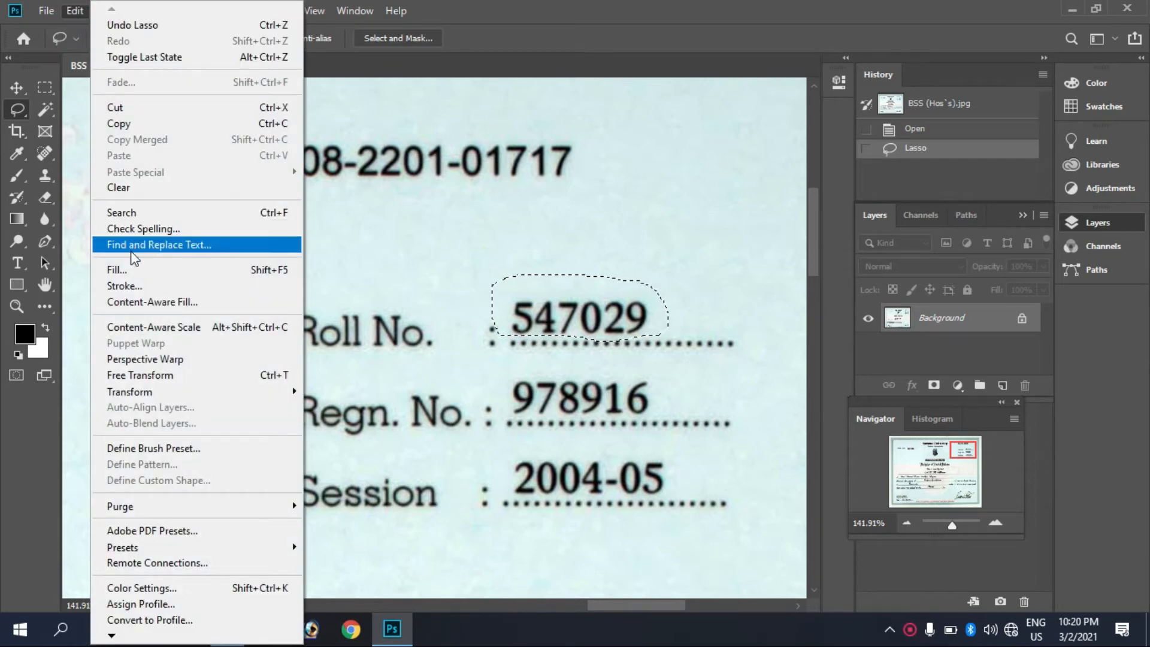
Step: Content-Aware fill the selection to erase 547029, then deselect
{"action": "left_click", "coordinate": [130, 271]}
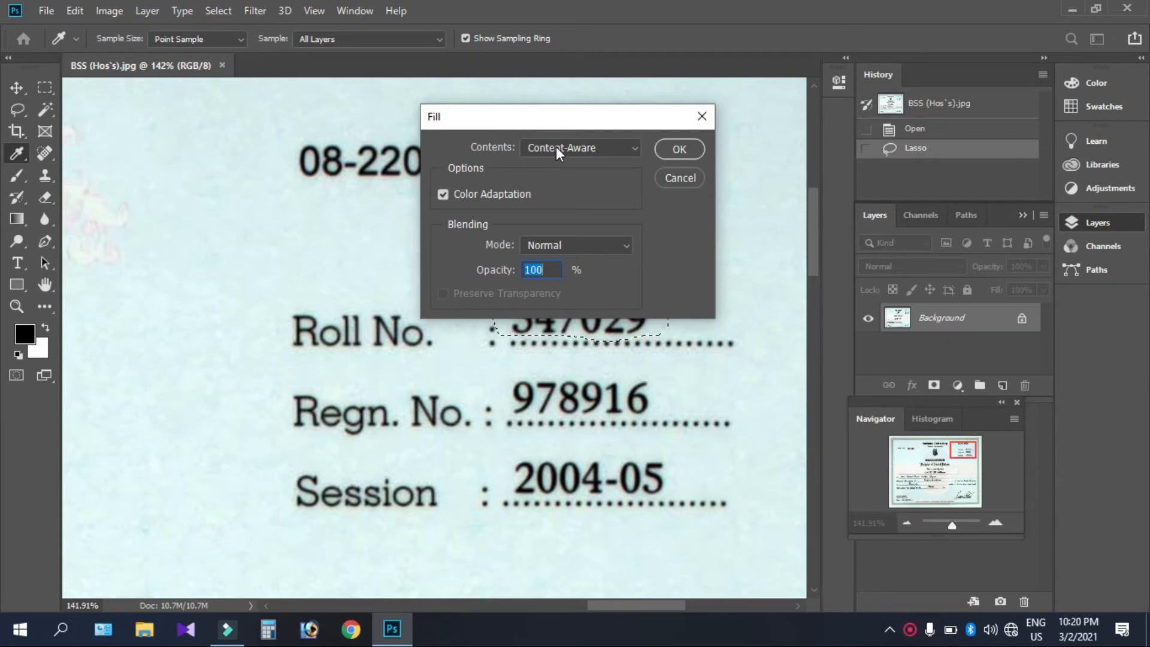
{"action": "left_click", "coordinate": [636, 148]}
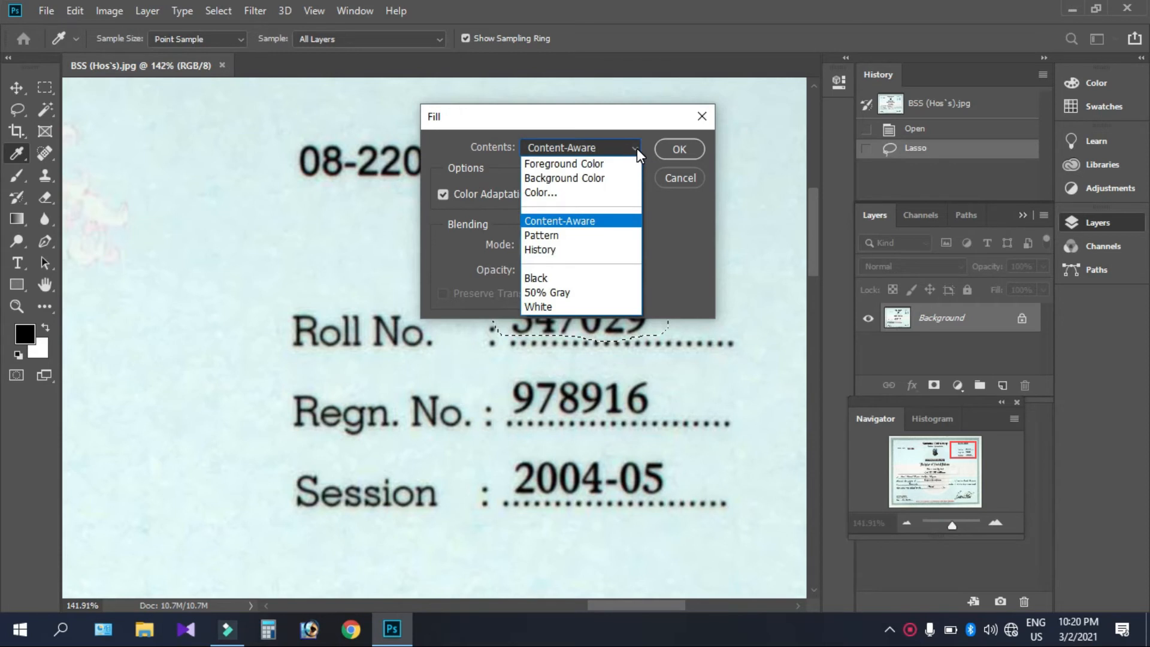
{"action": "left_click", "coordinate": [637, 149]}
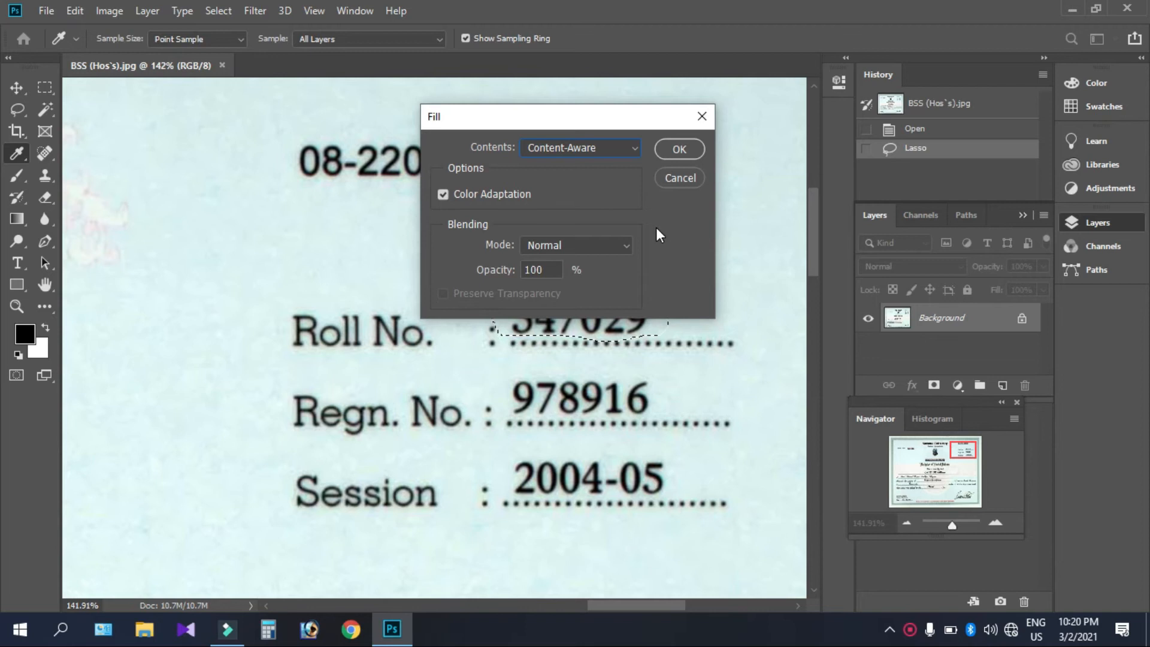
{"action": "left_click", "coordinate": [687, 153]}
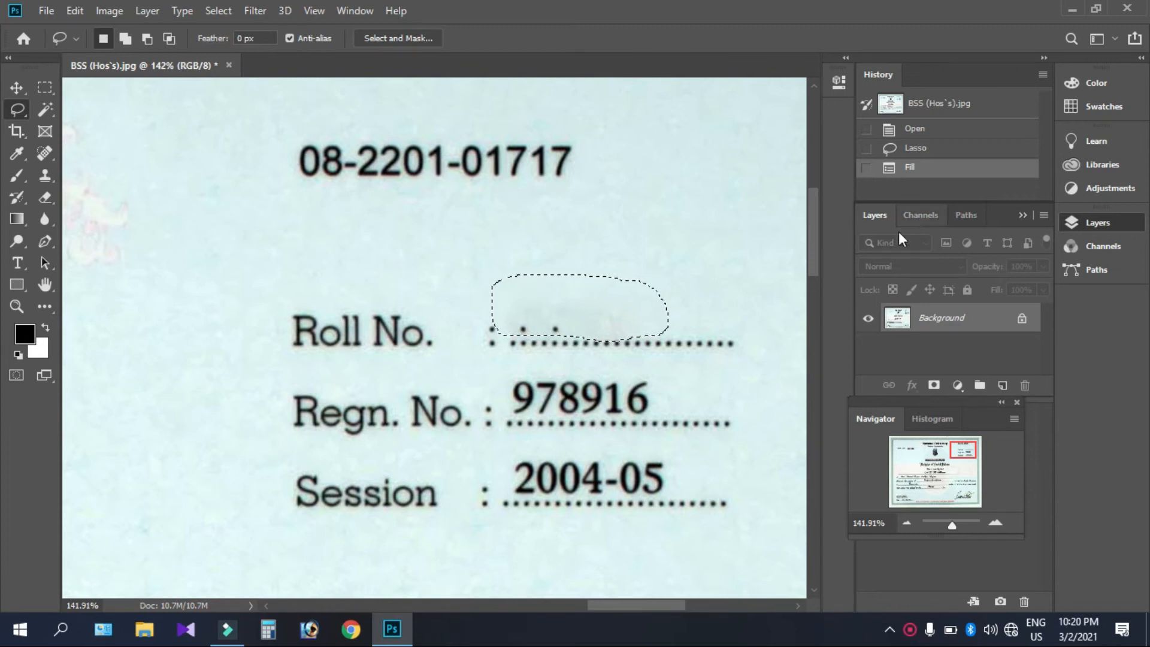
{"action": "left_click", "coordinate": [218, 10]}
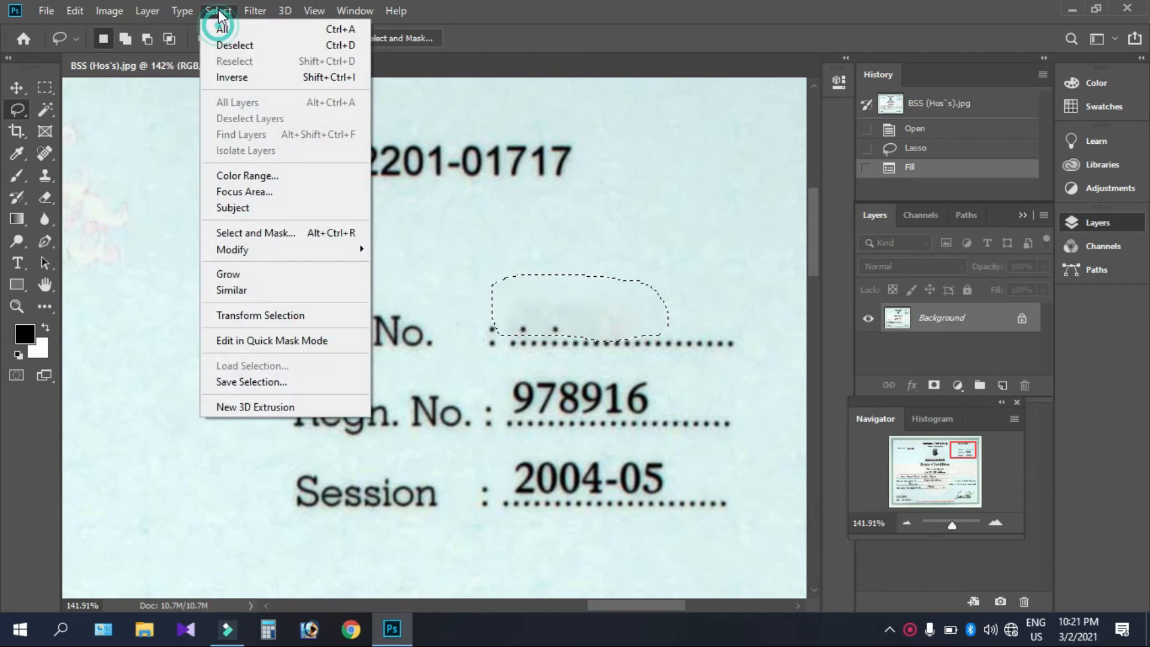
{"action": "left_click", "coordinate": [240, 45]}
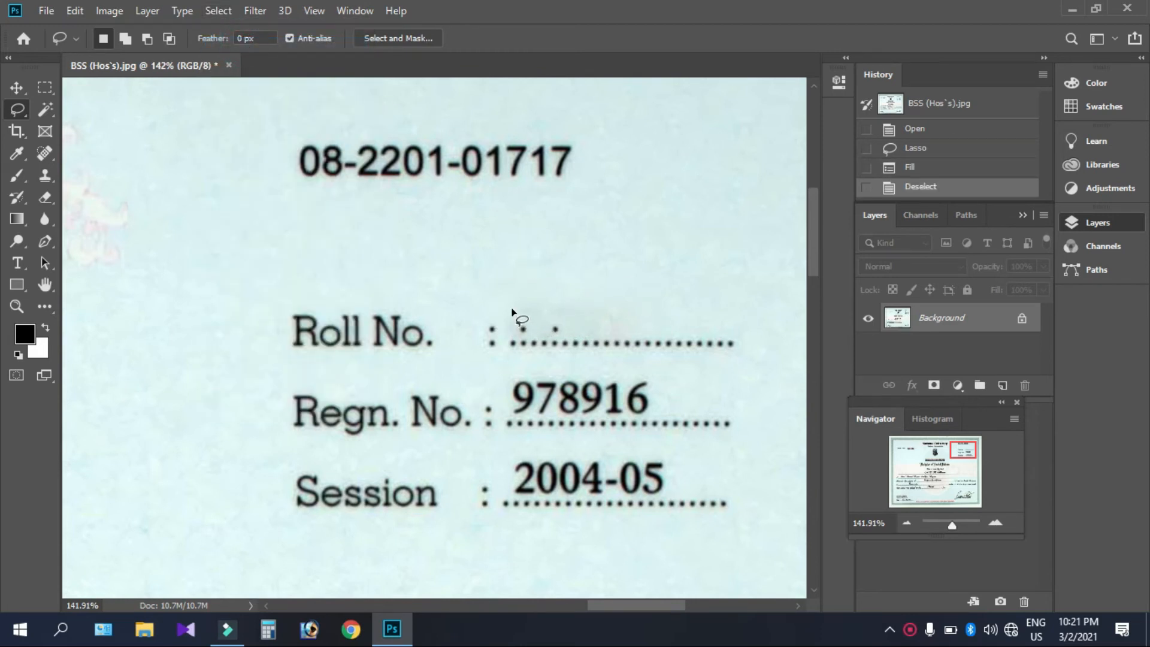
Step: Lasso the leftover specks above the dotted line, Content-Aware fill them, and deselect
{"action": "mouse_move", "coordinate": [541, 304]}
{"action": "left_mouse_down"}
{"action": "mouse_move", "coordinate": [574, 332]}
{"action": "mouse_move", "coordinate": [513, 334]}
{"action": "mouse_move", "coordinate": [513, 307]}
{"action": "left_mouse_up"}
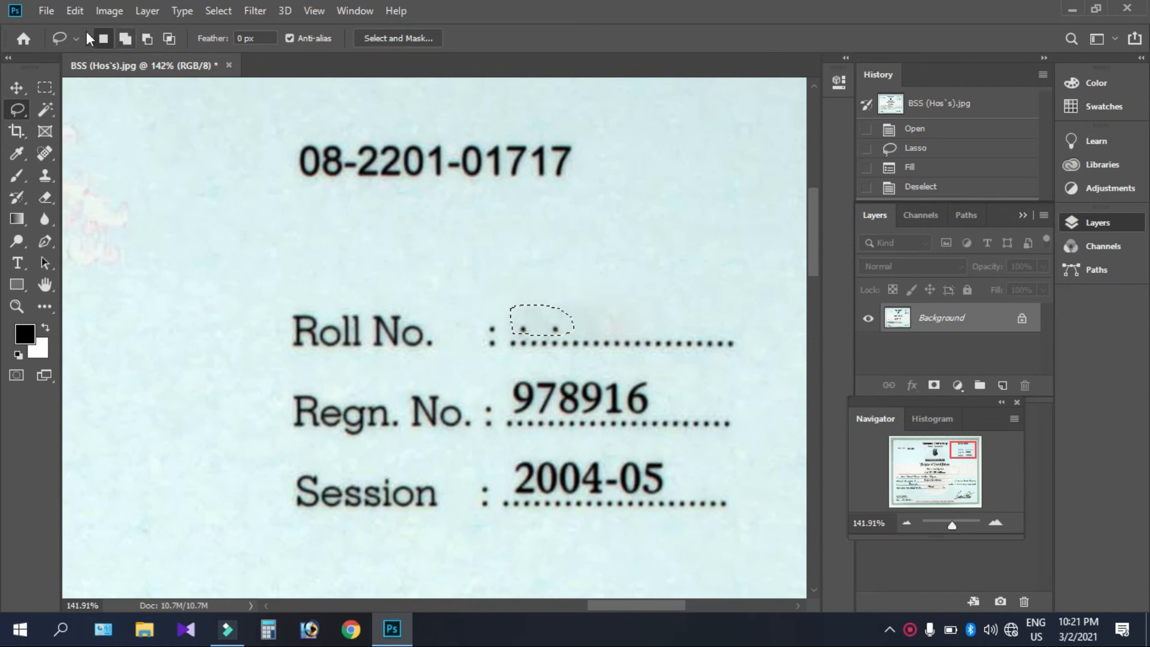
{"action": "left_click", "coordinate": [72, 11]}
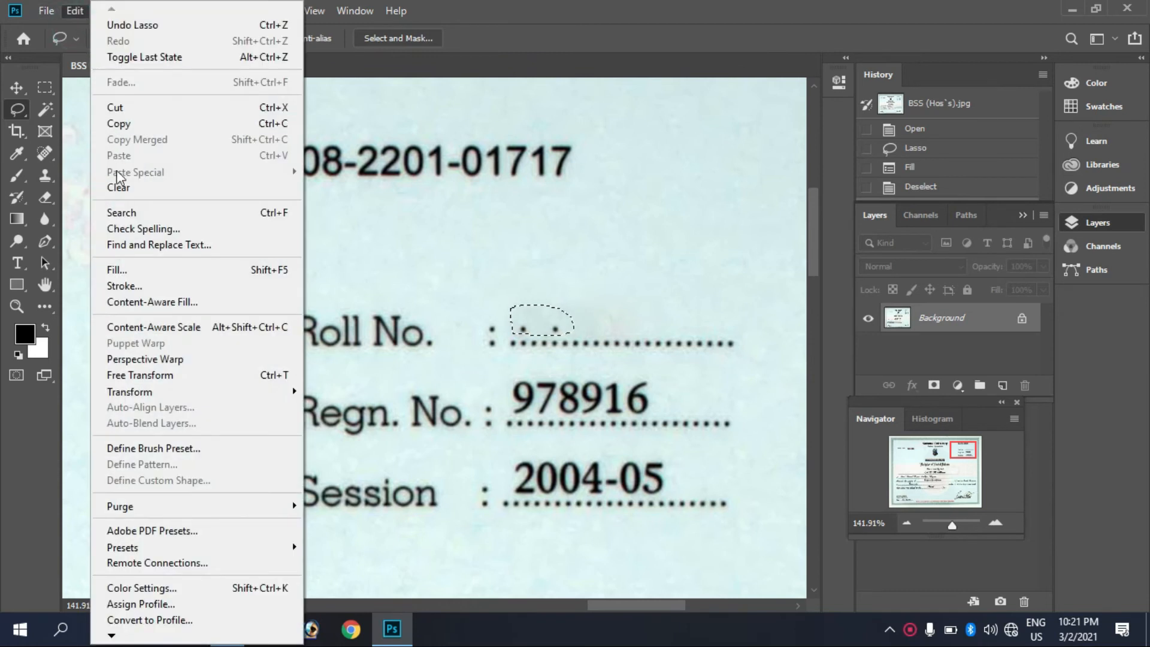
{"action": "left_click", "coordinate": [127, 270]}
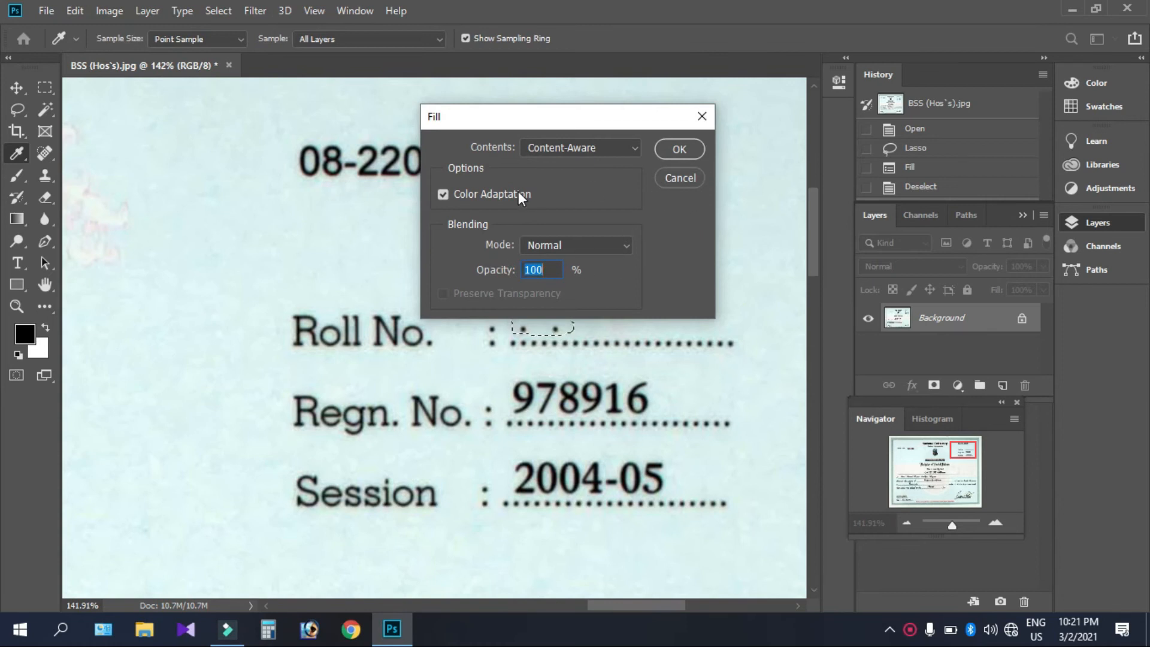
{"action": "left_click", "coordinate": [671, 148]}
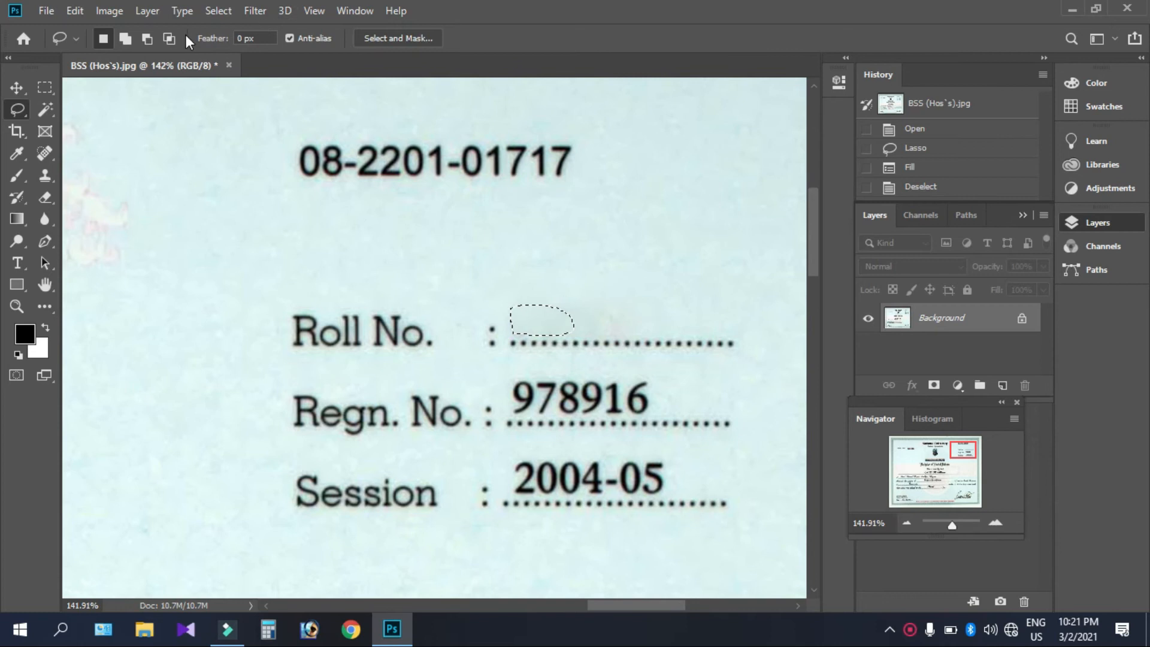
{"action": "left_click", "coordinate": [210, 14]}
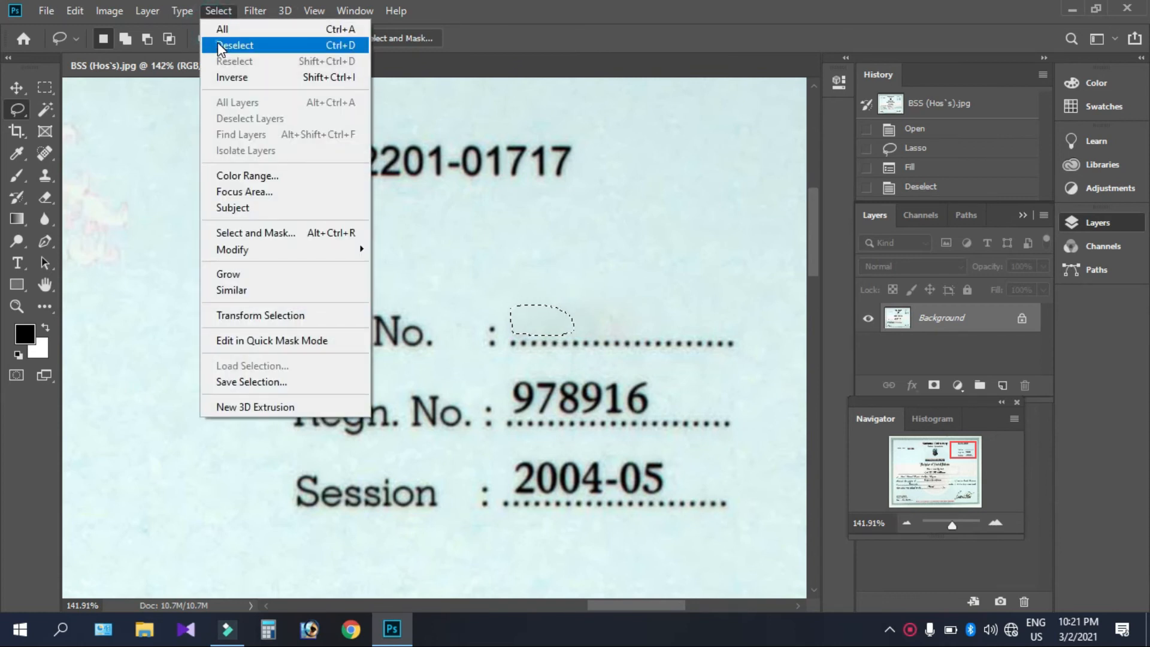
{"action": "left_click", "coordinate": [220, 44]}
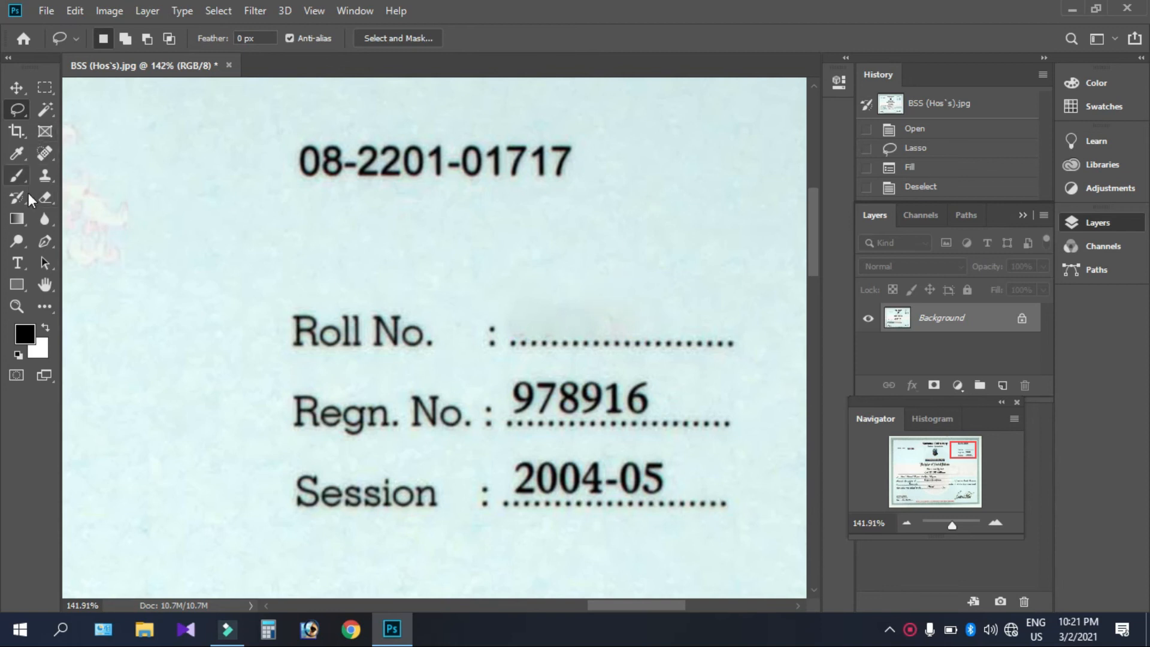
Step: Replace the Lorem Ipsum placeholder with the roll number 236677 on the Roll No. line
{"action": "left_click", "coordinate": [17, 263]}
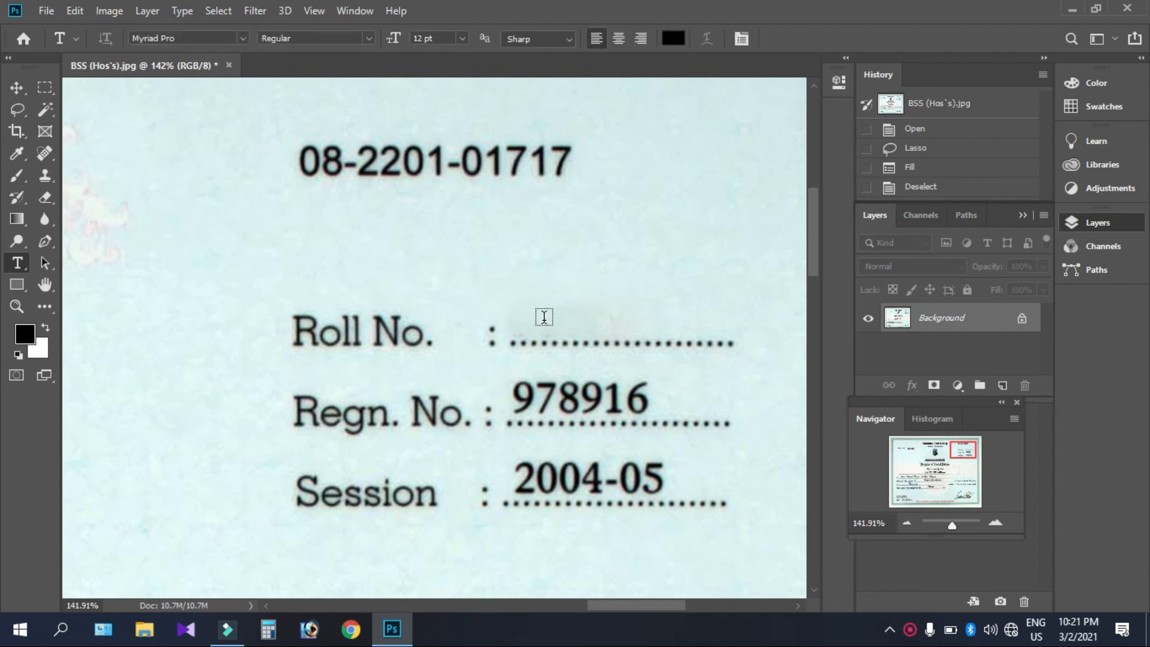
{"action": "left_click", "coordinate": [528, 325]}
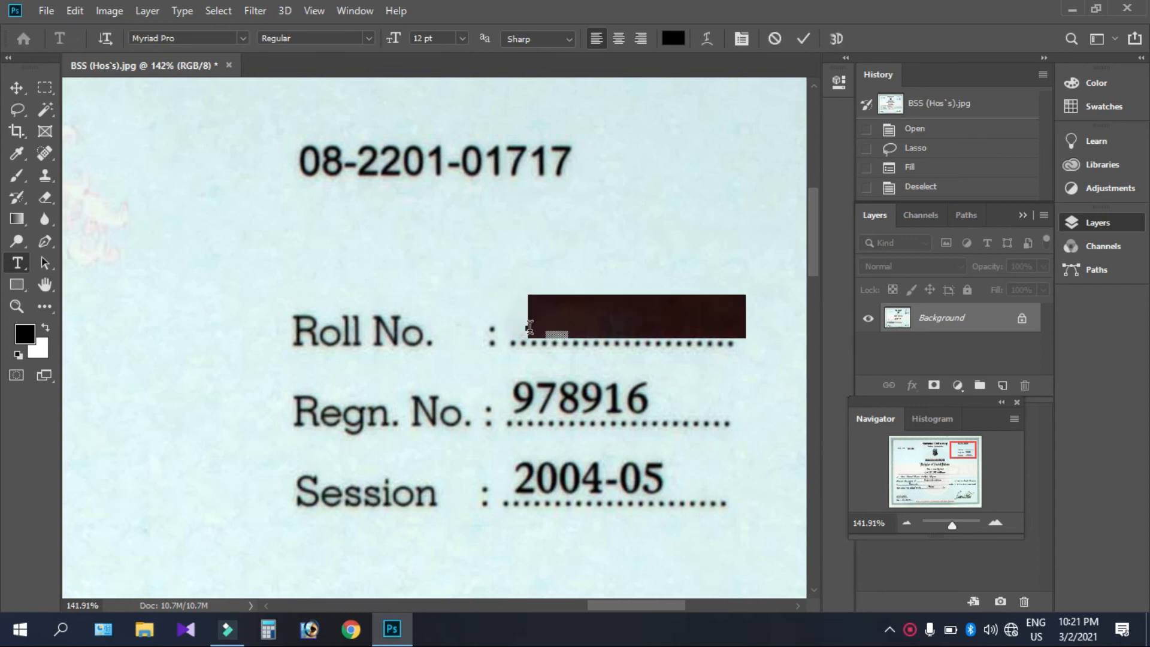
{"action": "left_click", "coordinate": [742, 321]}
{"action": "key", "text": "BackSpace"}
{"action": "key", "text": "BackSpace"}
{"action": "key", "text": "BackSpace"}
{"action": "key", "text": "BackSpace"}
{"action": "key", "text": "BackSpace"}
{"action": "key", "text": "BackSpace"}
{"action": "key", "text": "BackSpace"}
{"action": "key", "text": "BackSpace"}
{"action": "key", "text": "BackSpace"}
{"action": "key", "text": "BackSpace"}
{"action": "key", "text": "BackSpace"}
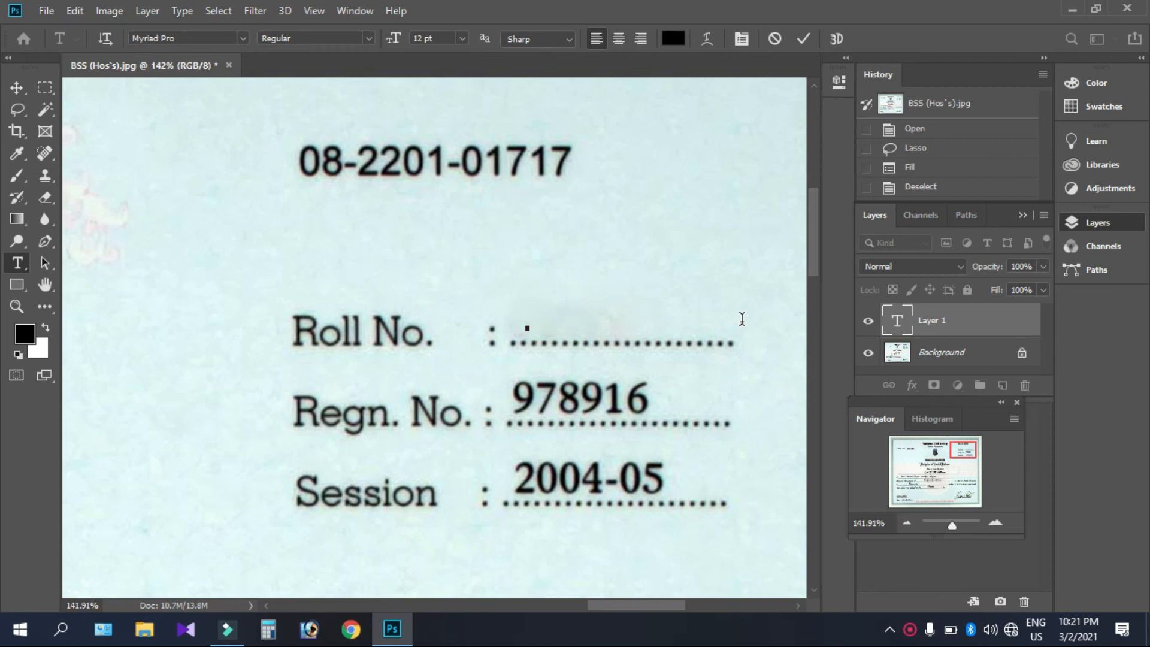
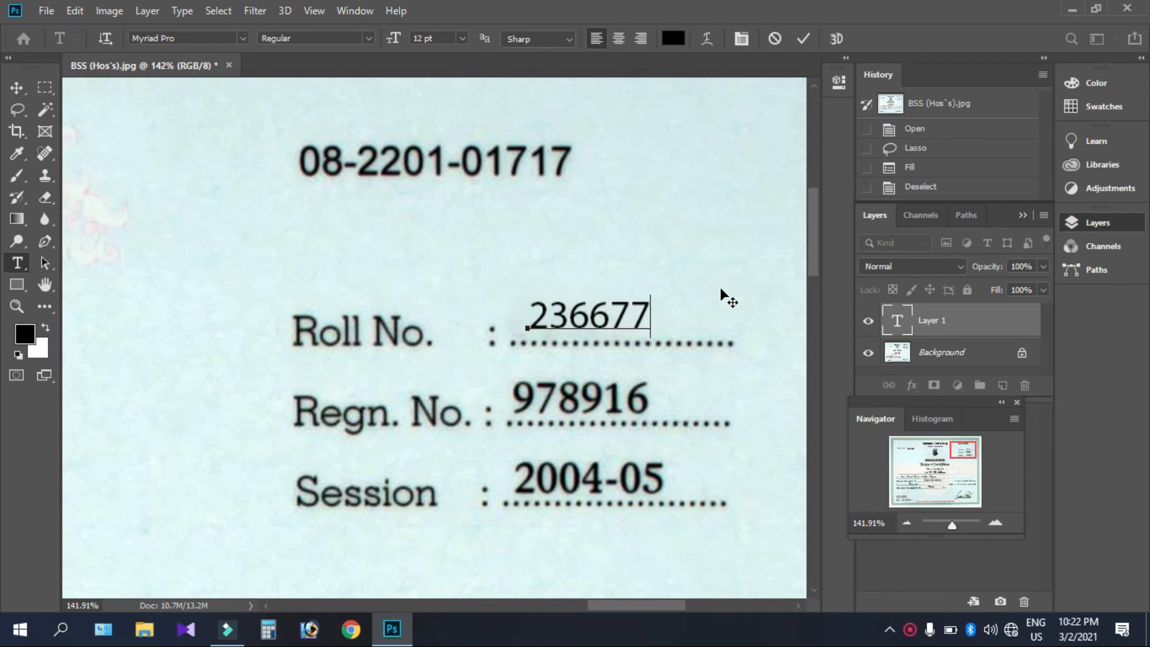
{"action": "left_click", "coordinate": [912, 629]}
{"action": "right_click", "coordinate": [912, 628]}
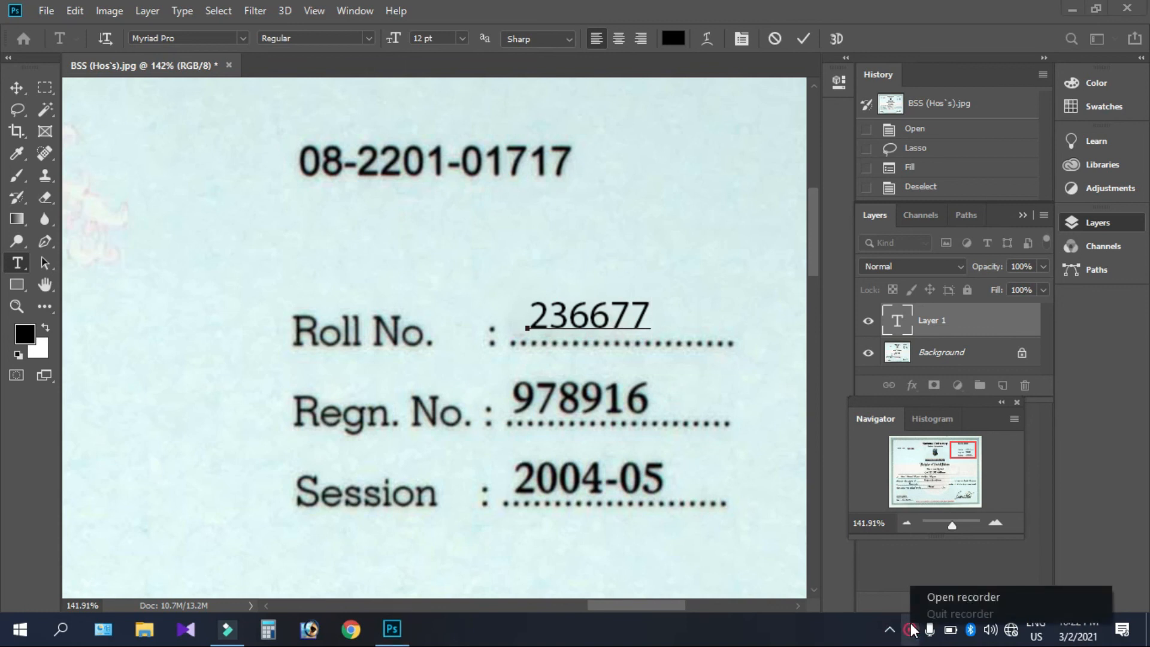